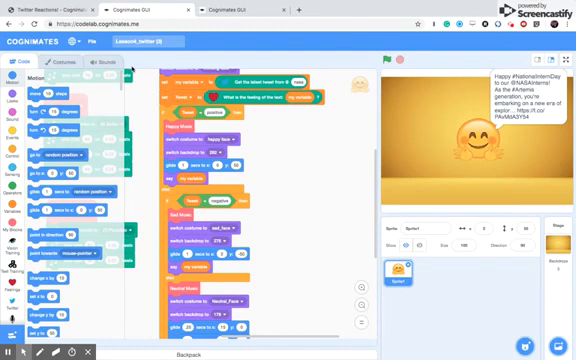
# - Look at the File menu options for the open Twitter sentiment project
pyautogui.click(91, 41)
# - Stack the Set Read API key, Set Write API key, username apple123 and text model blocks at the script top
pyautogui.click(241, 12)
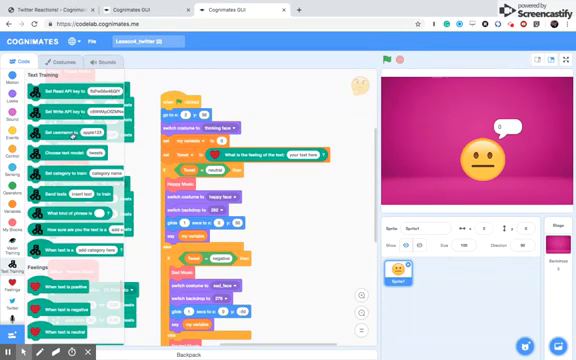
pyautogui.moveTo(77, 91); pyautogui.dragTo(197, 112)
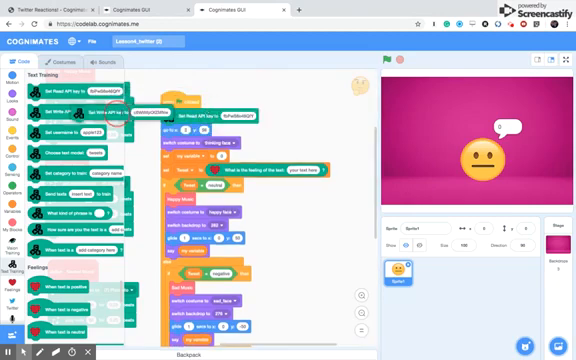
pyautogui.moveTo(62, 112); pyautogui.dragTo(205, 115)
pyautogui.moveTo(68, 131)
pyautogui.mouseDown()
pyautogui.moveTo(212, 139)
pyautogui.moveTo(205, 131)
pyautogui.mouseUp()
pyautogui.moveTo(62, 154); pyautogui.dragTo(198, 161)
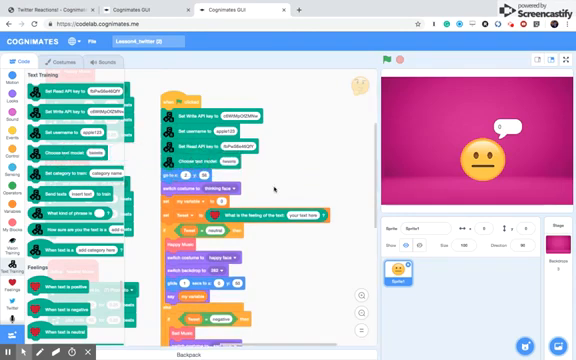
# - Detach the feeling-of-the-text reporter and place a 'What kind of phrase is' reporter in the text model block
pyautogui.moveTo(265, 218); pyautogui.dragTo(95, 218)
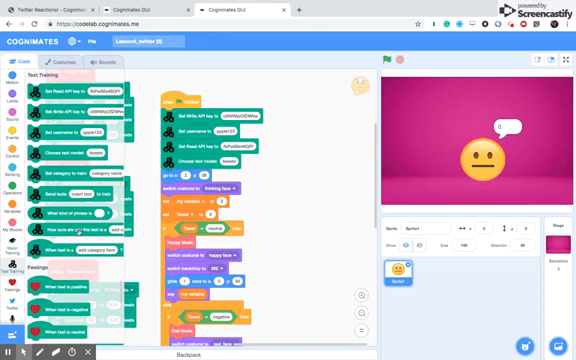
pyautogui.moveTo(70, 216)
pyautogui.mouseDown()
pyautogui.moveTo(265, 170)
pyautogui.moveTo(263, 165)
pyautogui.mouseUp()
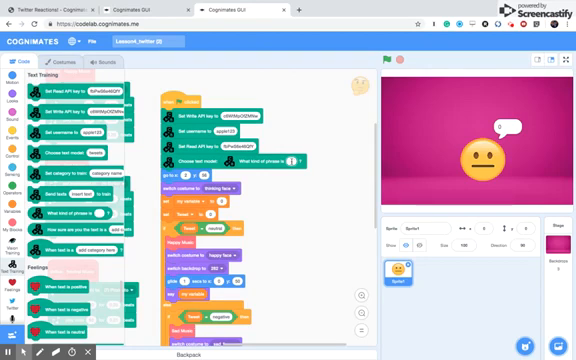
# - Classify the phrase 'indifferent' and run the project so the sprite shows its thinking face
pyautogui.click(291, 160)
pyautogui.write('gotorent')
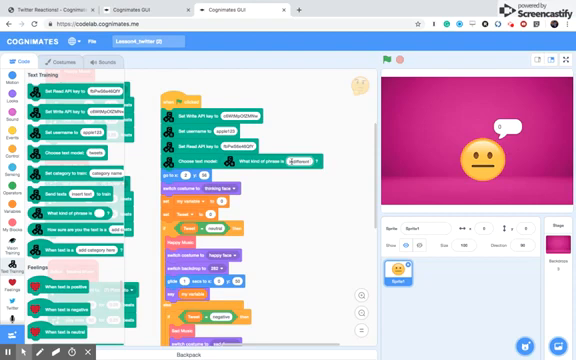
pyautogui.click(387, 60)
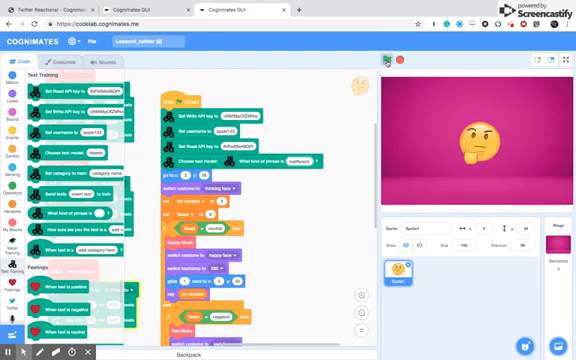